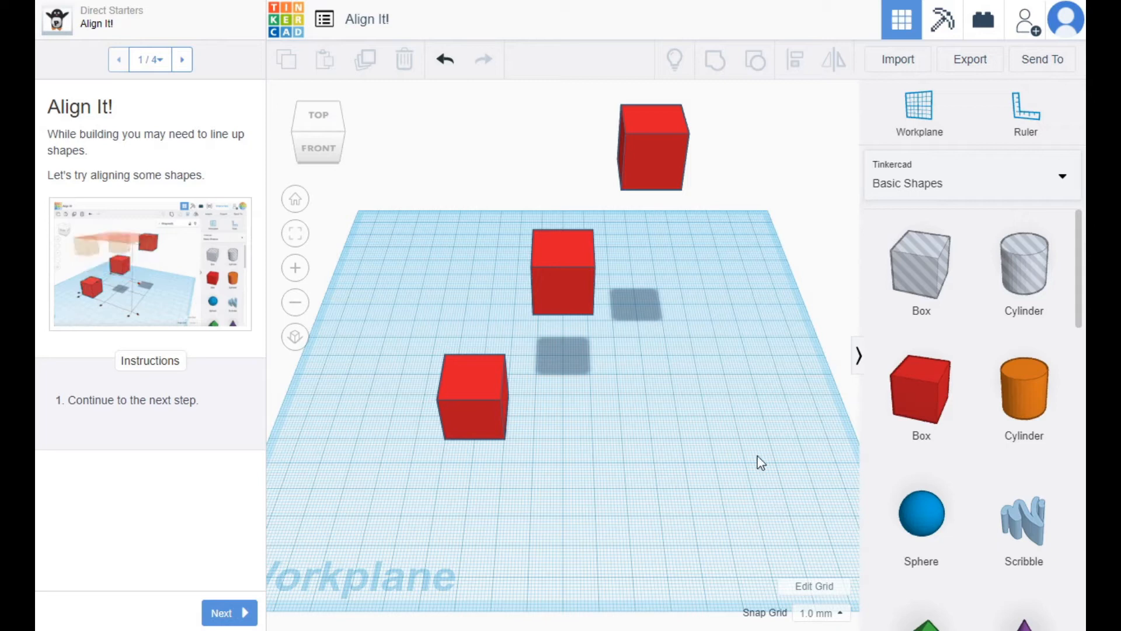
- Leave the current design and open the Align It! starter from the full list of 3D starters in the Learn section
left_click(295, 22)
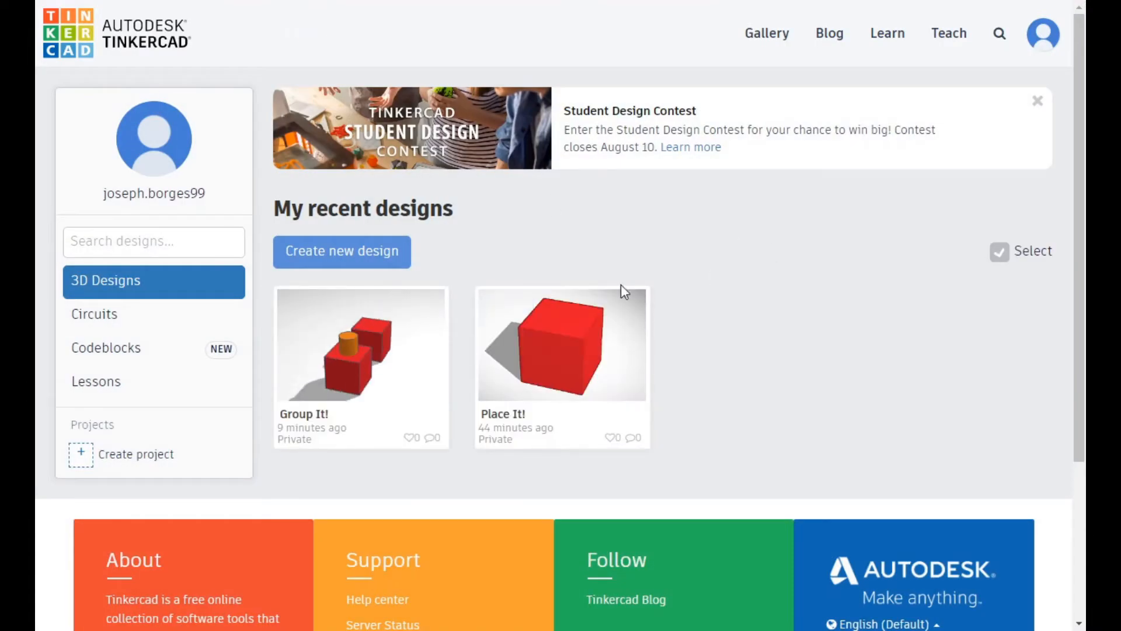
left_click(894, 38)
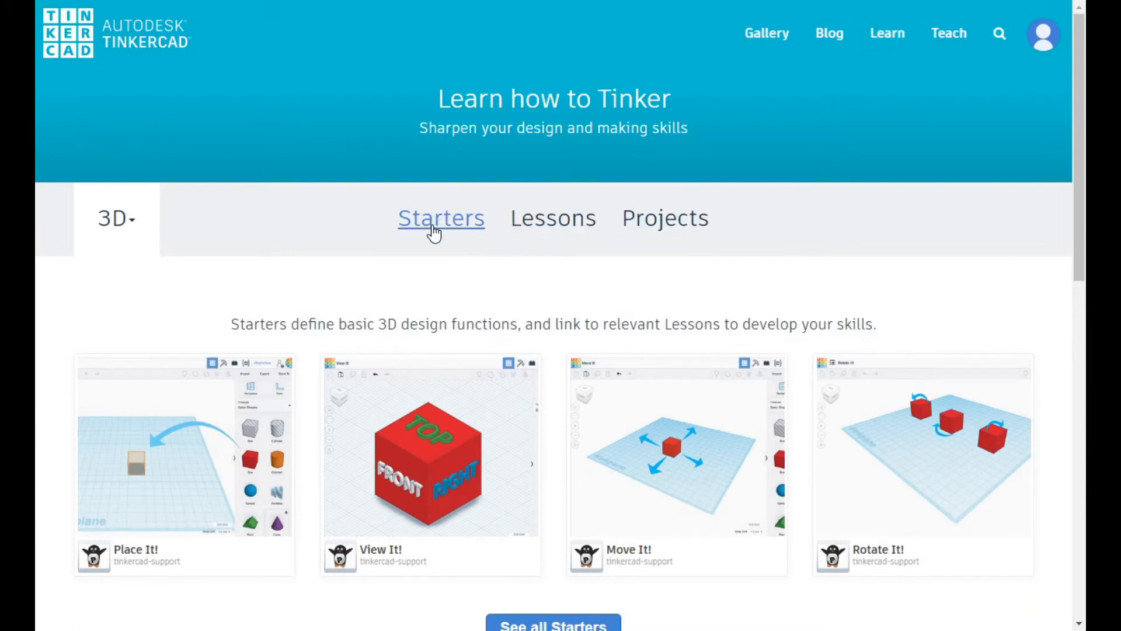
scroll(434, 240, "down", 3)
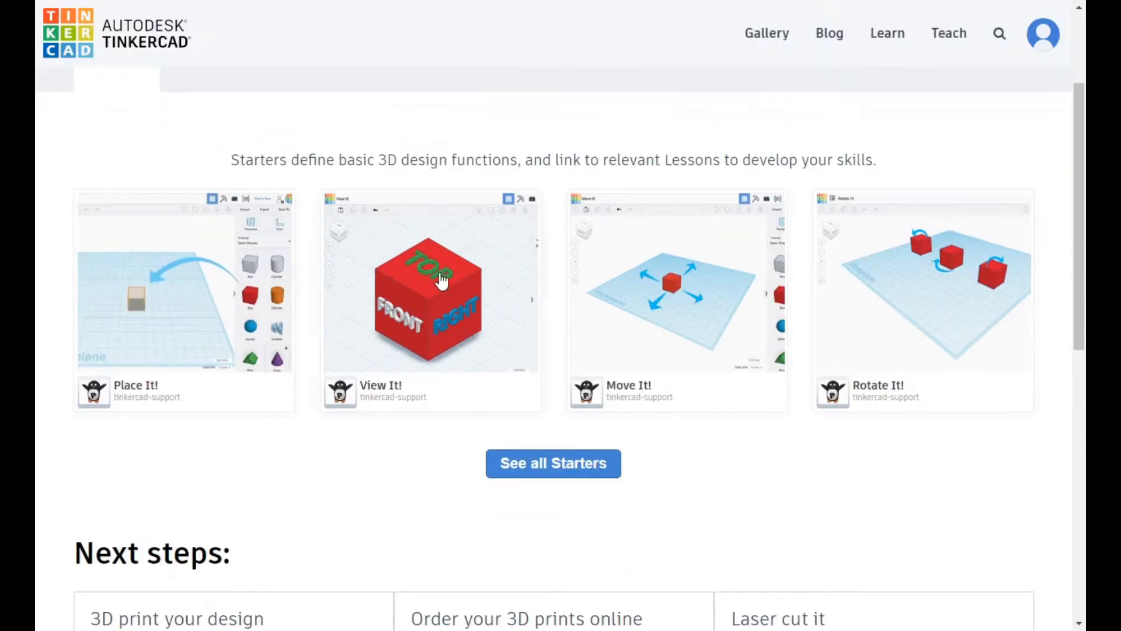
left_click(525, 461)
scroll(549, 433, "down", 4)
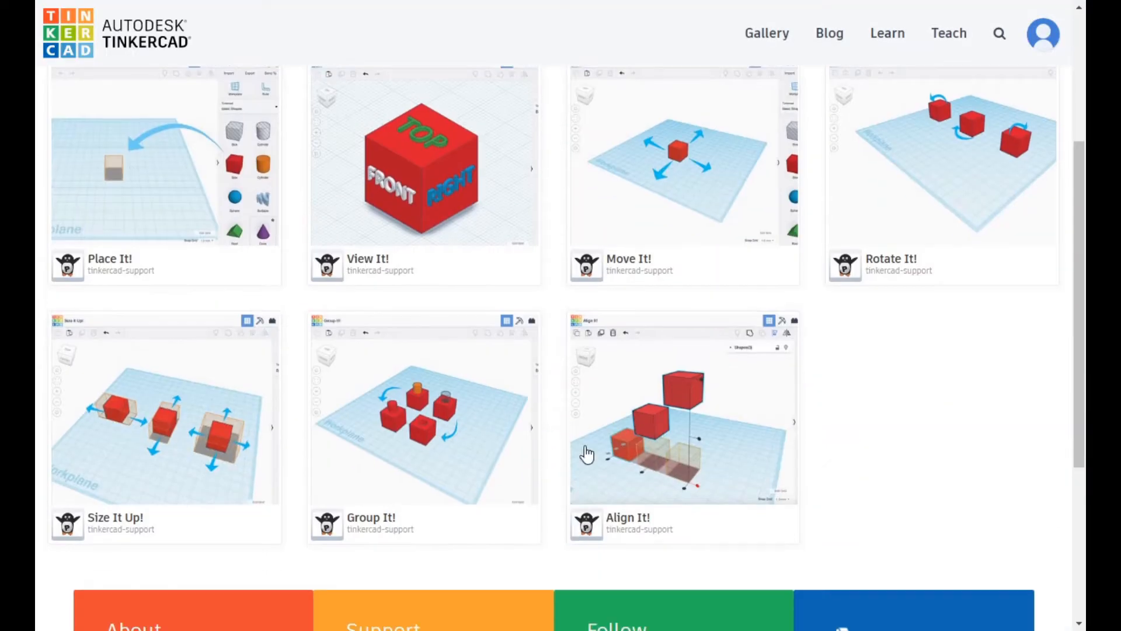
left_click(695, 439)
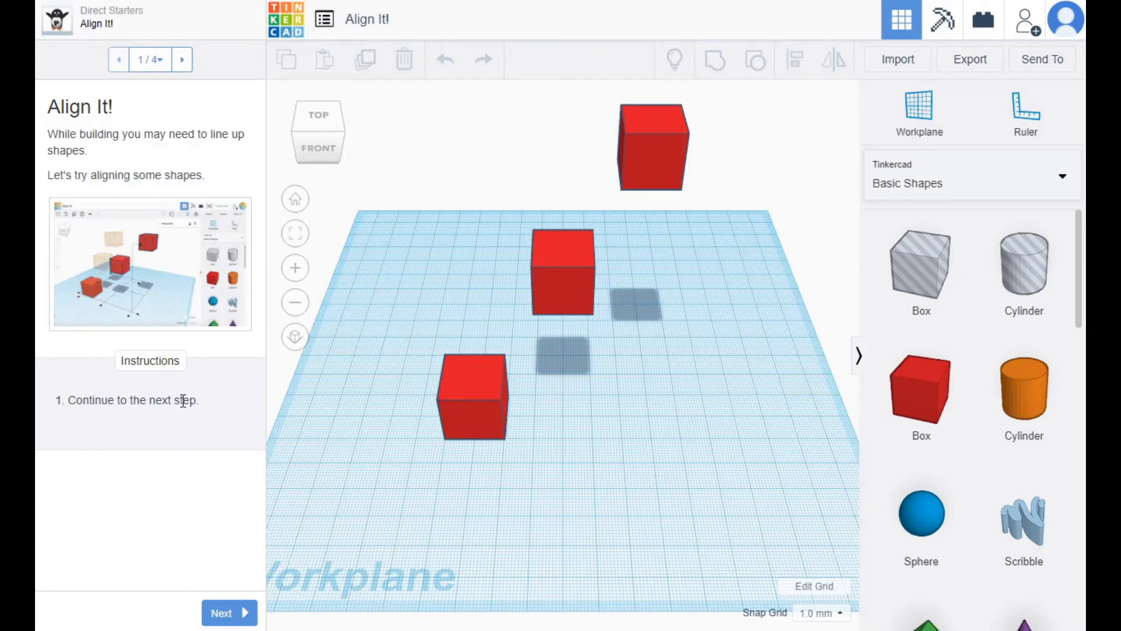
- Enlarge and close the lesson's alignment illustration, and advance the lesson to the Preview Shape Alignment instructions
left_click(149, 279)
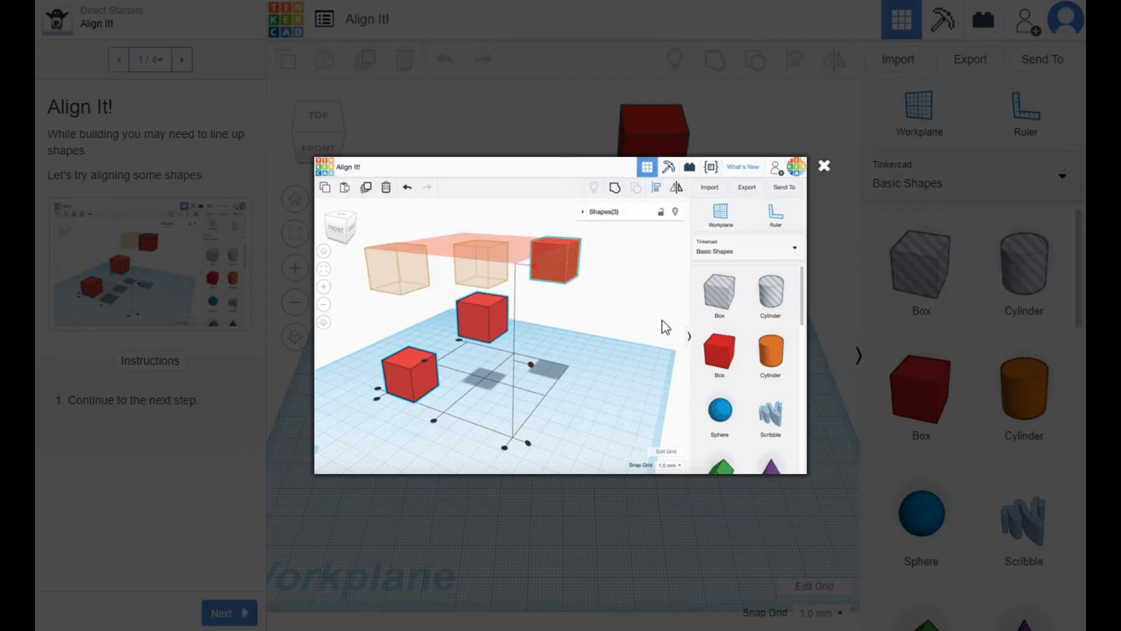
left_click(824, 166)
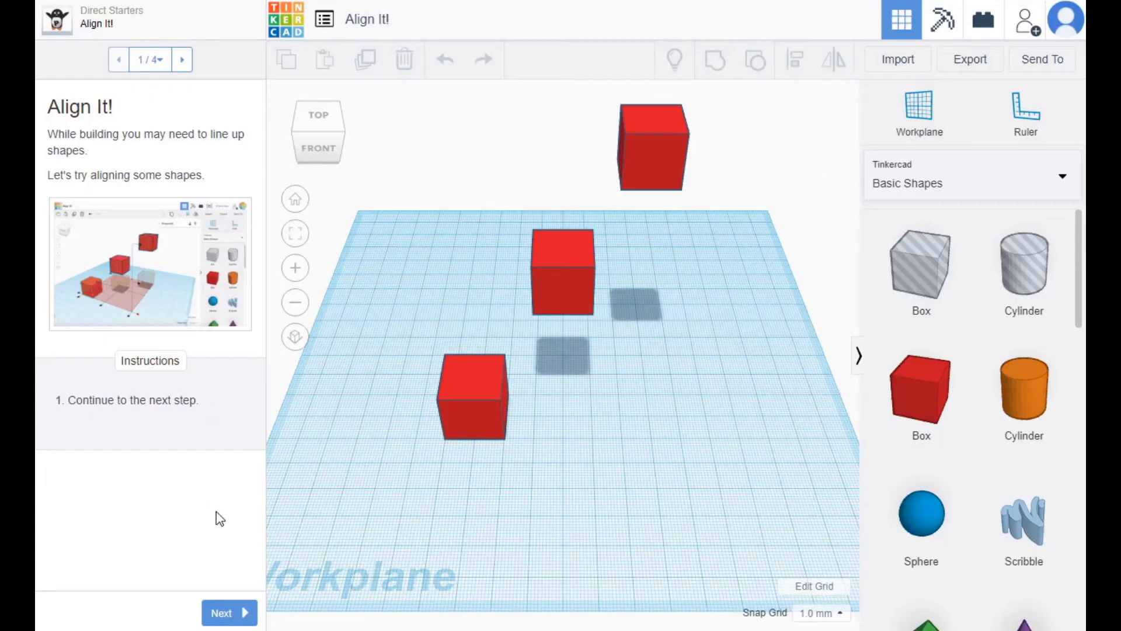
left_click(234, 613)
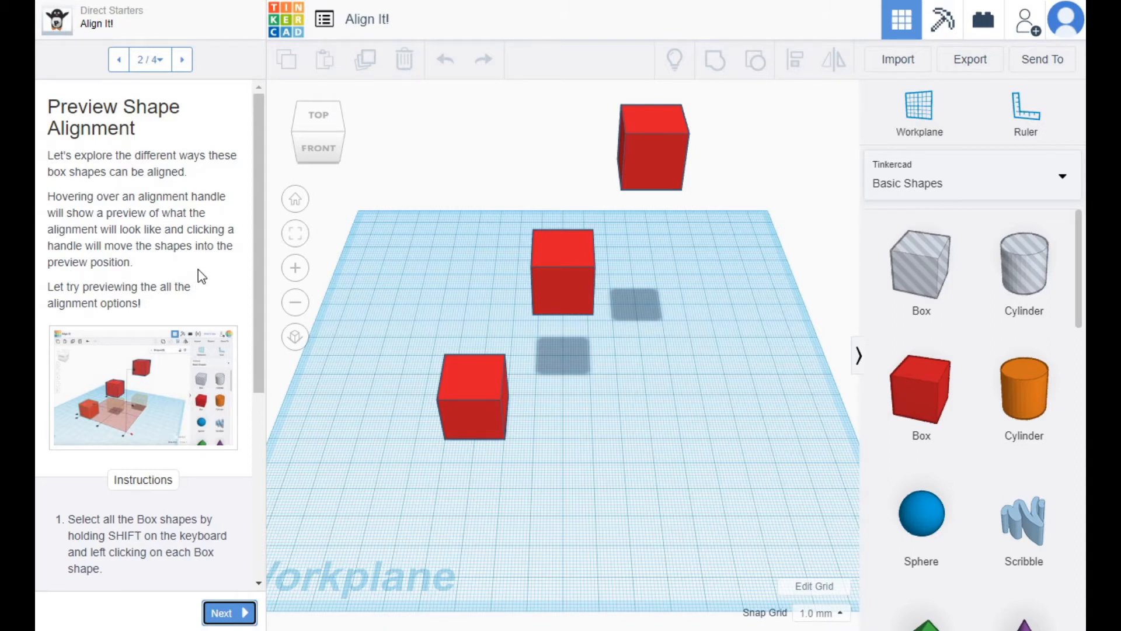
scroll(202, 259, "down", 4)
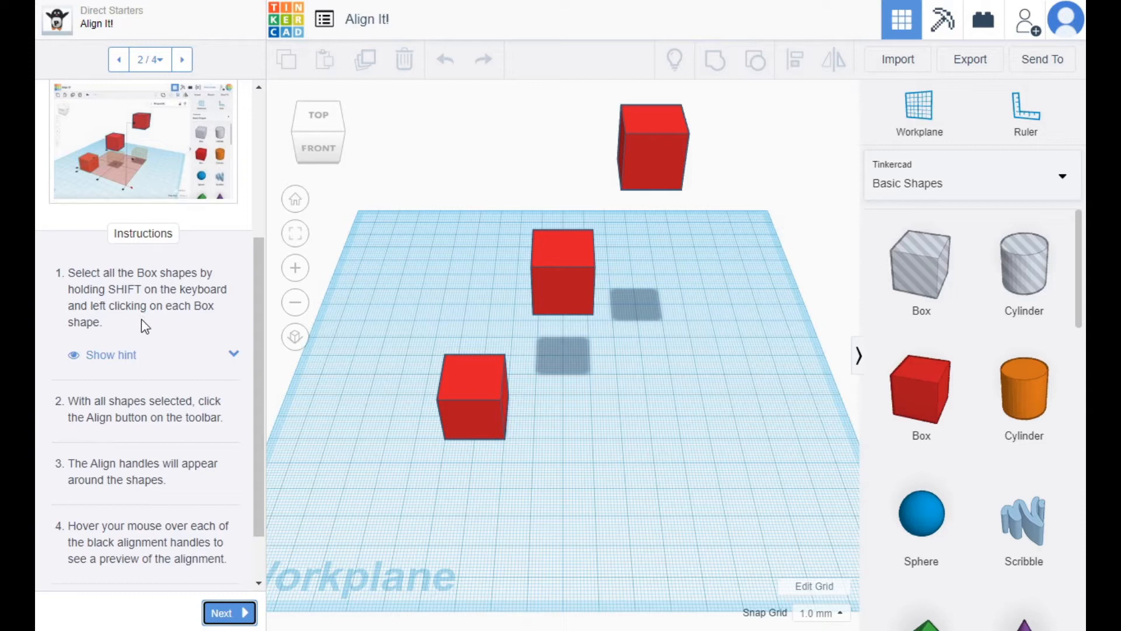
- Select all three red boxes, collapse their shape properties and show the Align handles around them
left_click(479, 379)
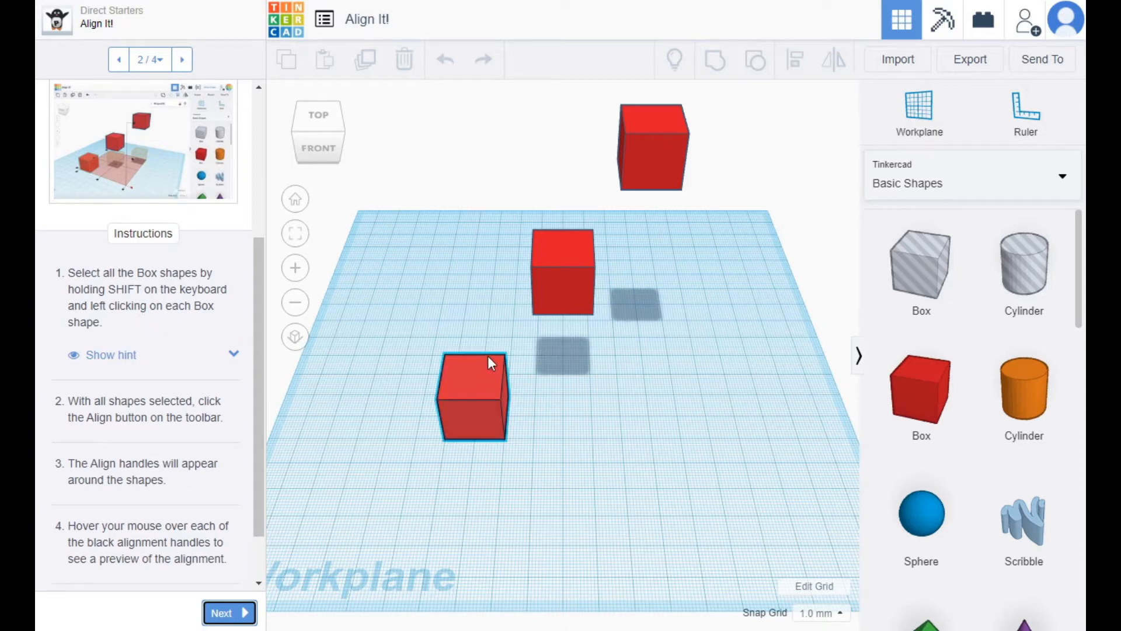
left_click(559, 257, "shift")
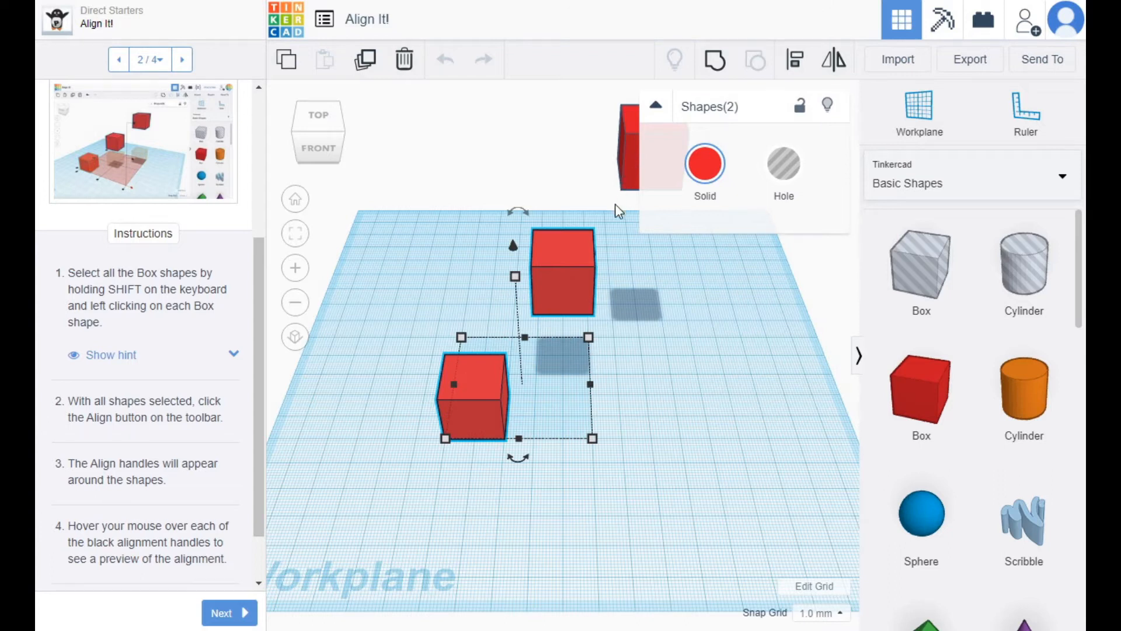
left_click(628, 149, "shift")
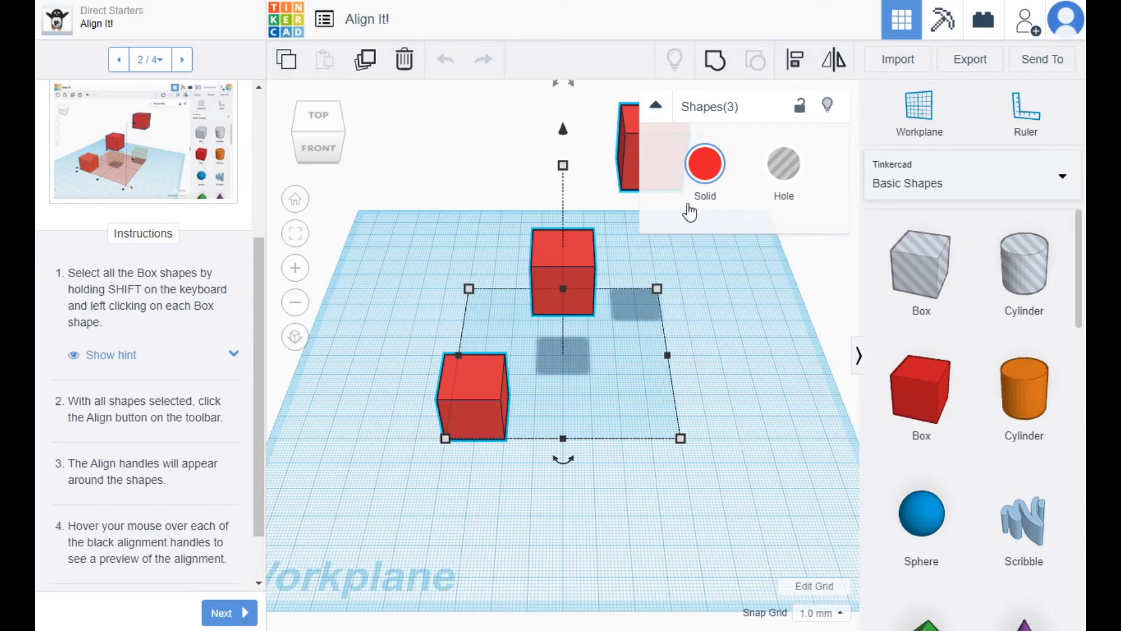
left_click(657, 107)
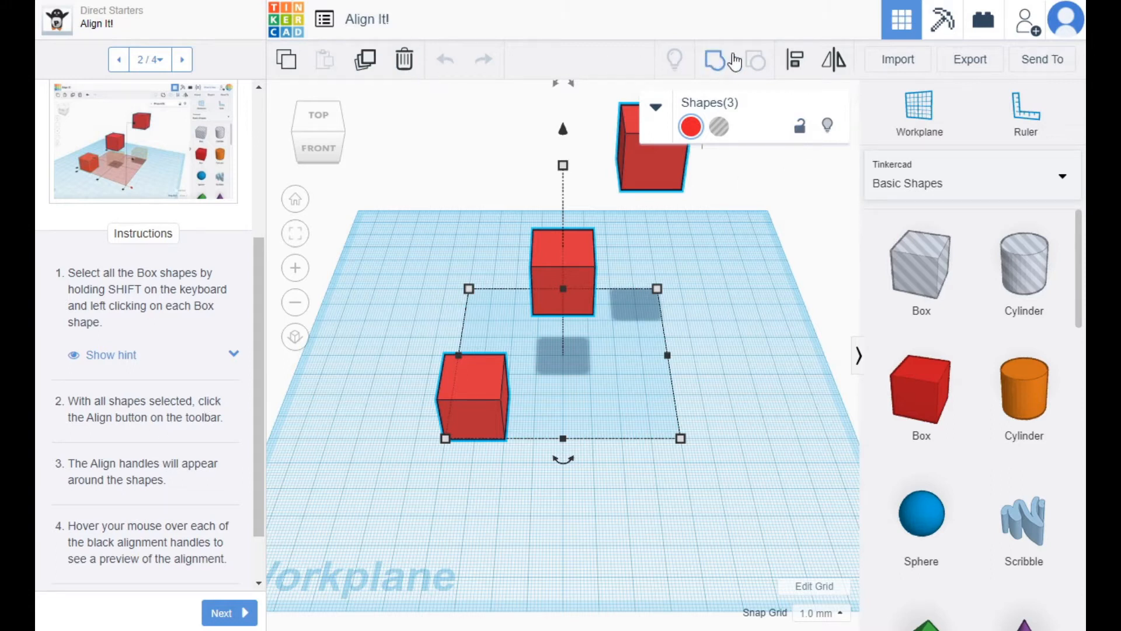
left_click(796, 62)
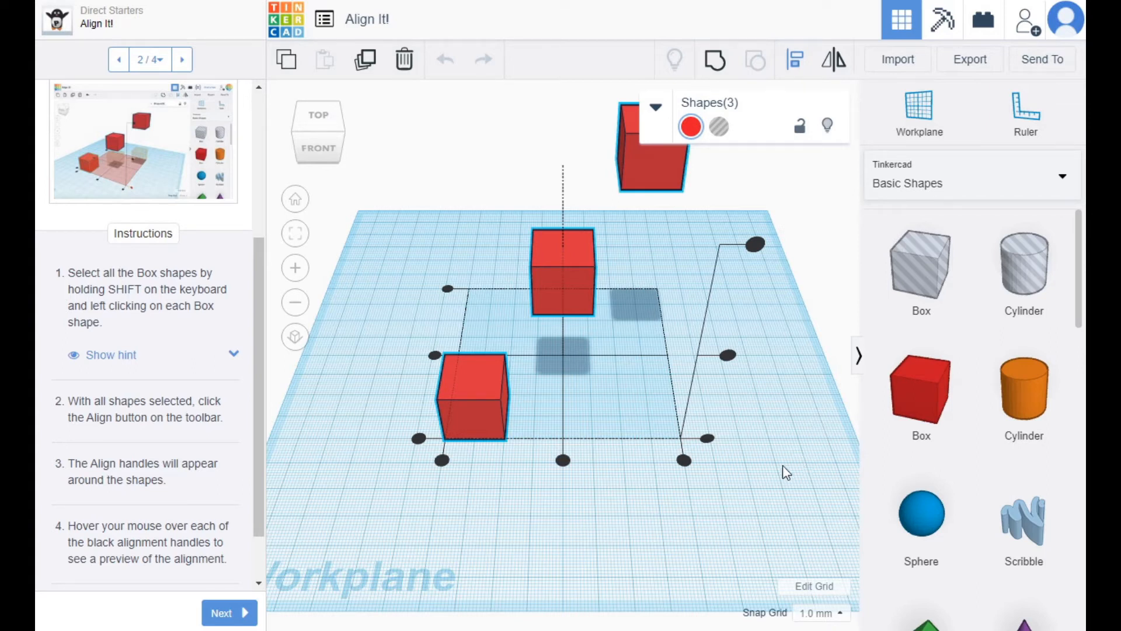
- Preview the front-to-back alignments of the three boxes while viewing them from the front-left corner and the left side
scroll(261, 453, "down", 1)
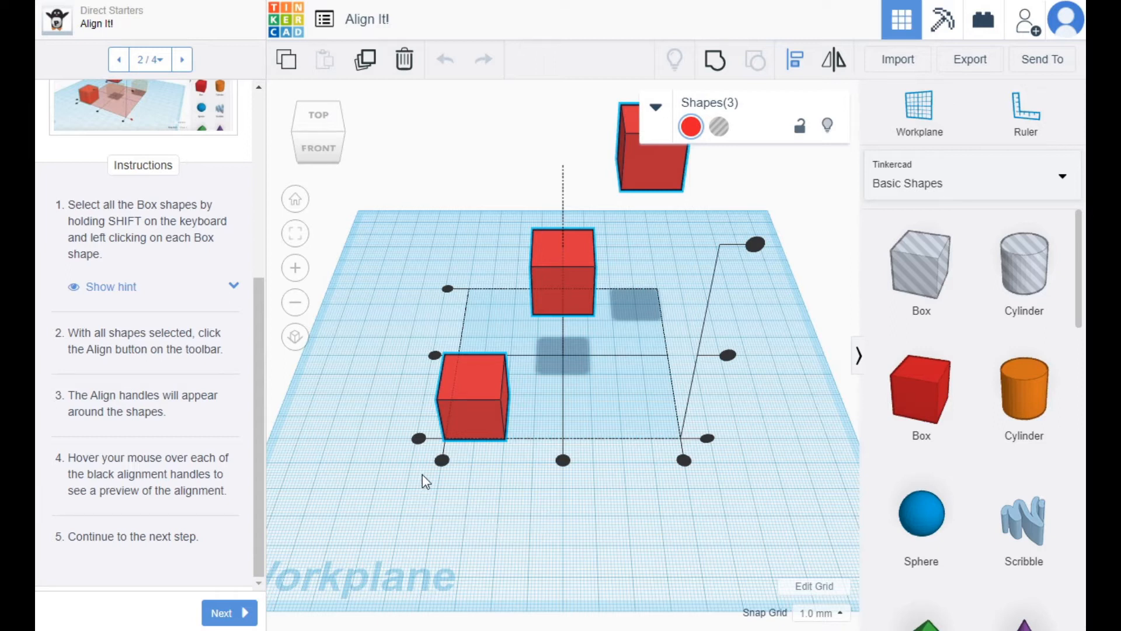
mouse_move(442, 461)
right_click_drag(408, 514, 504, 496)
key("l")
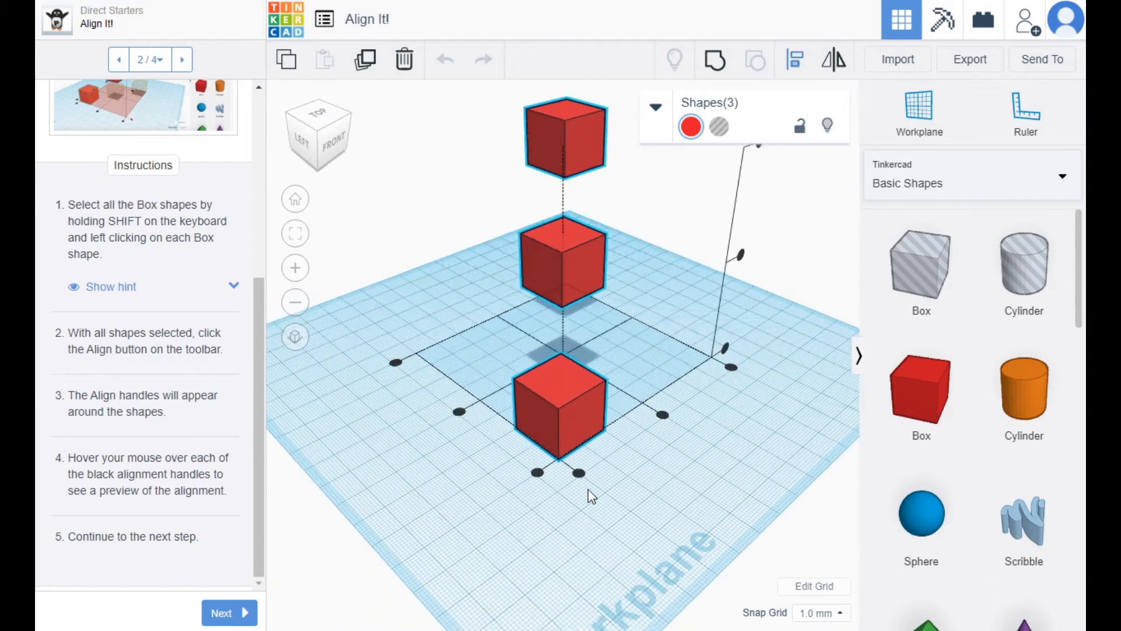
mouse_move(578, 474)
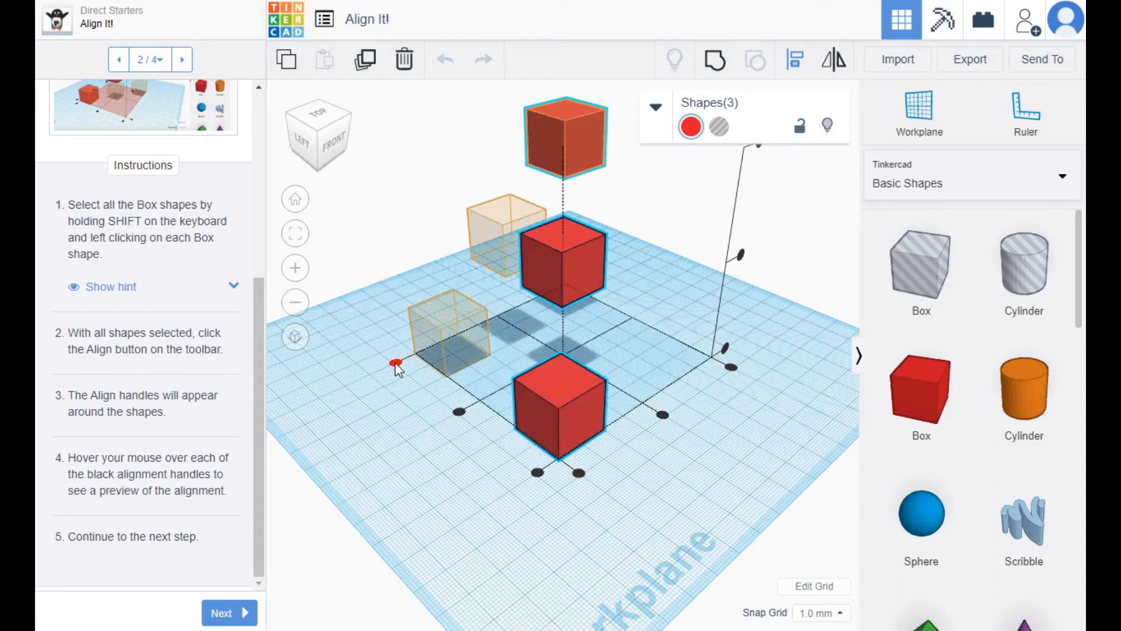
right_click_drag(705, 465, 663, 471)
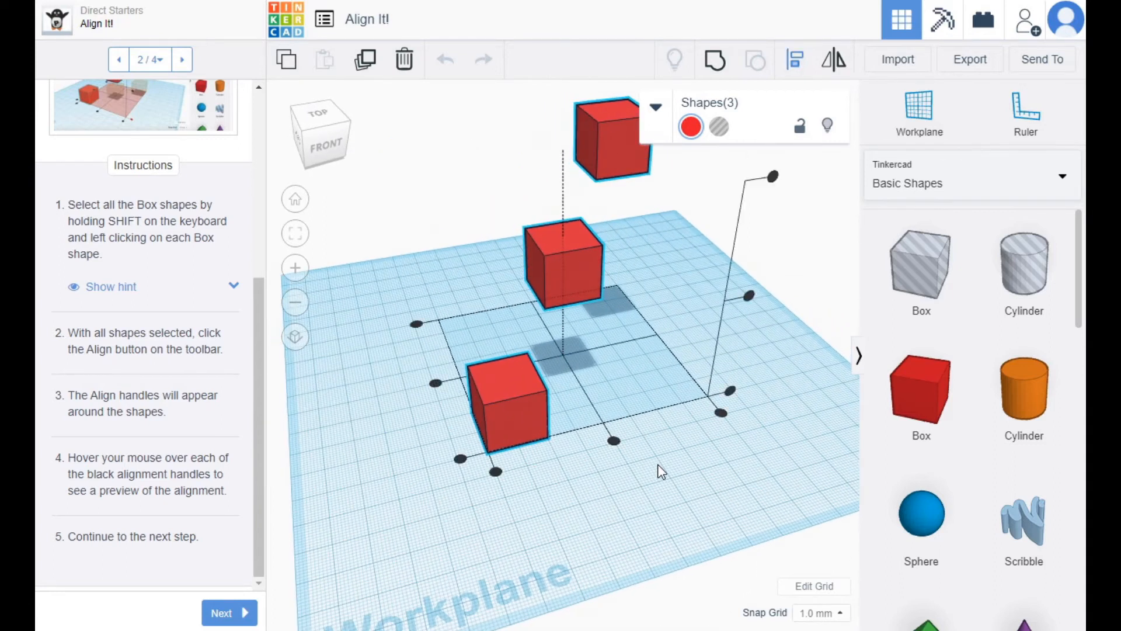
mouse_move(436, 383)
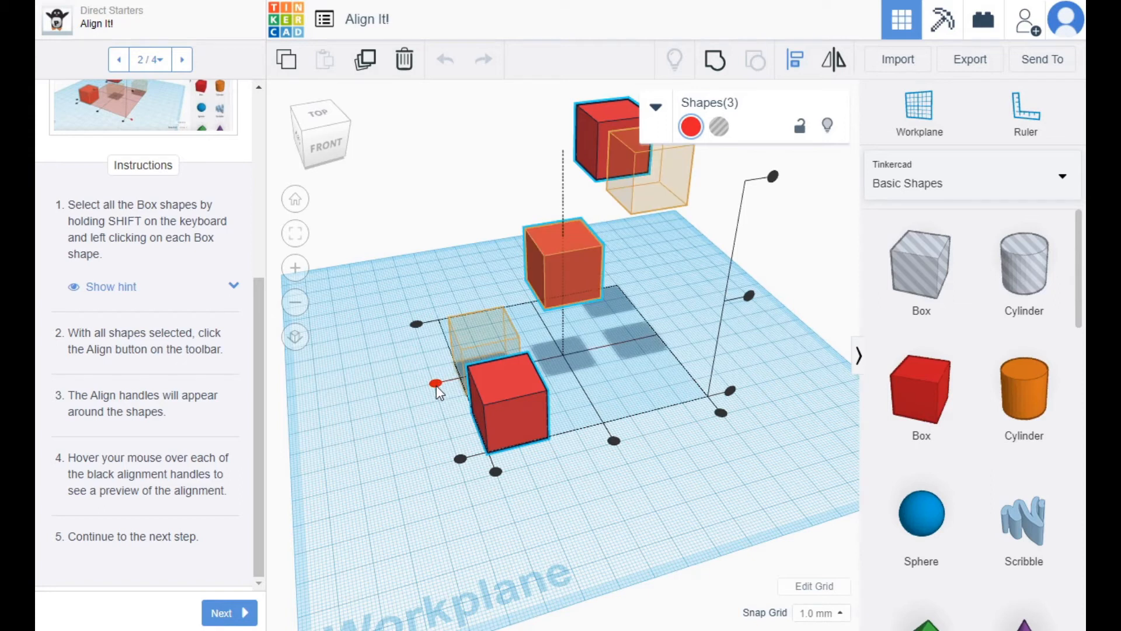
right_click_drag(402, 412, 575, 470)
mouse_move(577, 466)
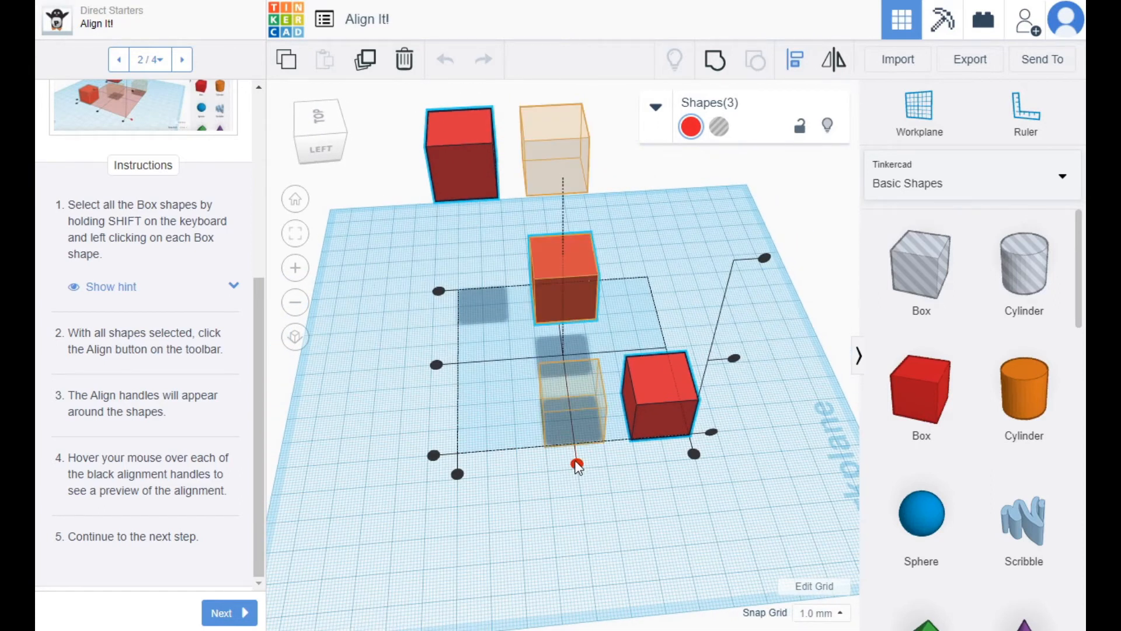
right_click_drag(591, 485, 570, 409)
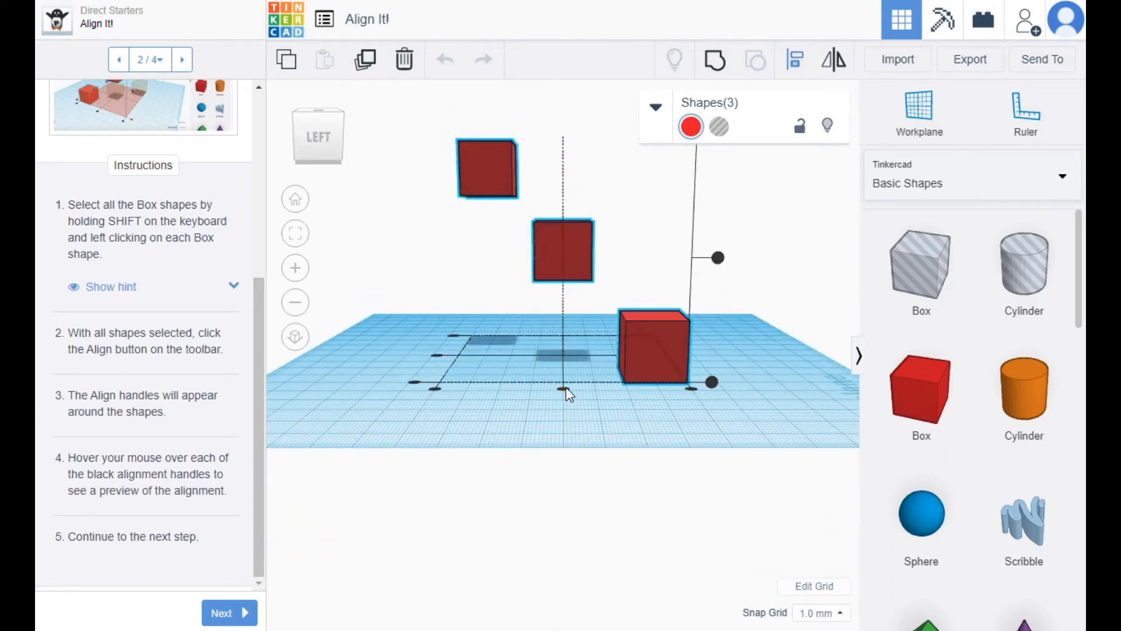
- From the front, preview aligning the boxes to the middle, back and front, and centring them from side to side
right_click_drag(669, 435, 508, 506)
key("l")
mouse_move(435, 370)
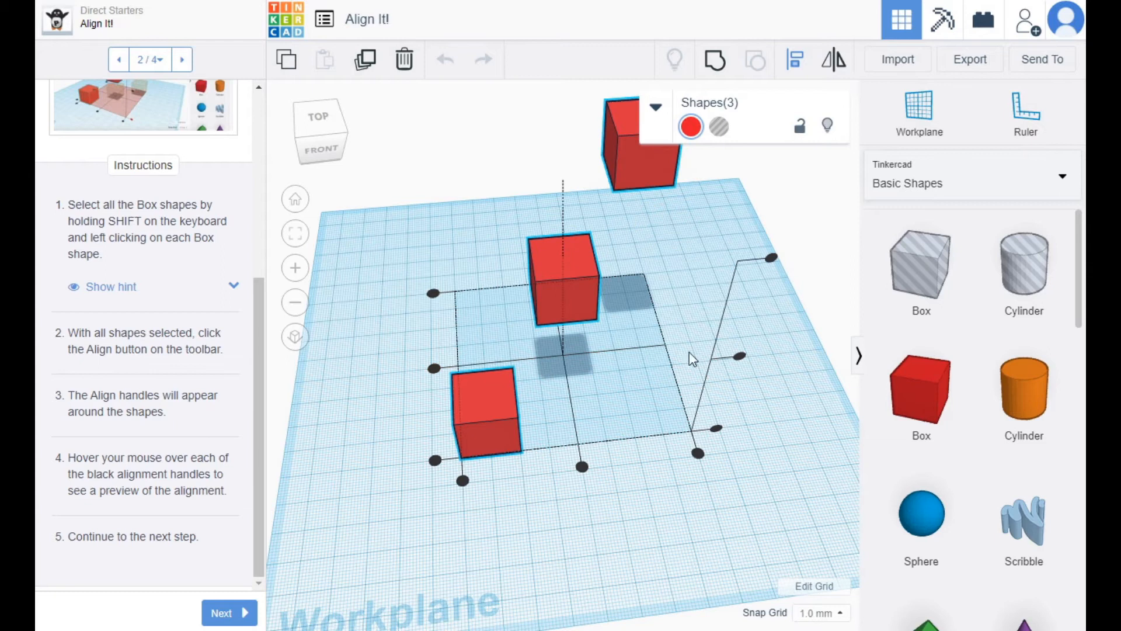
mouse_move(433, 294)
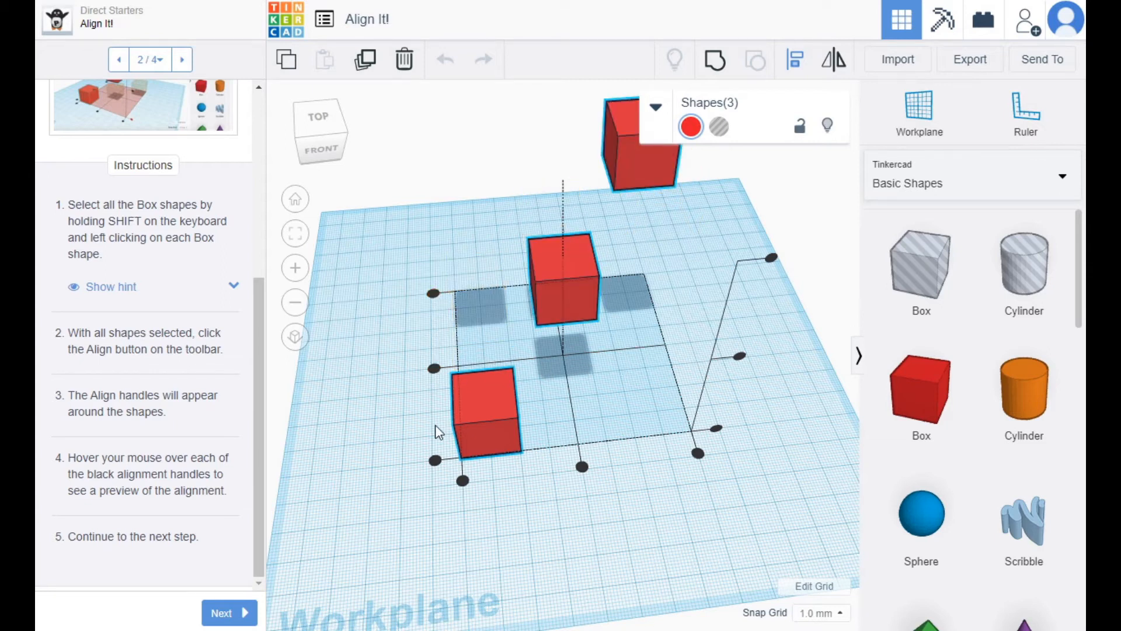
mouse_move(435, 462)
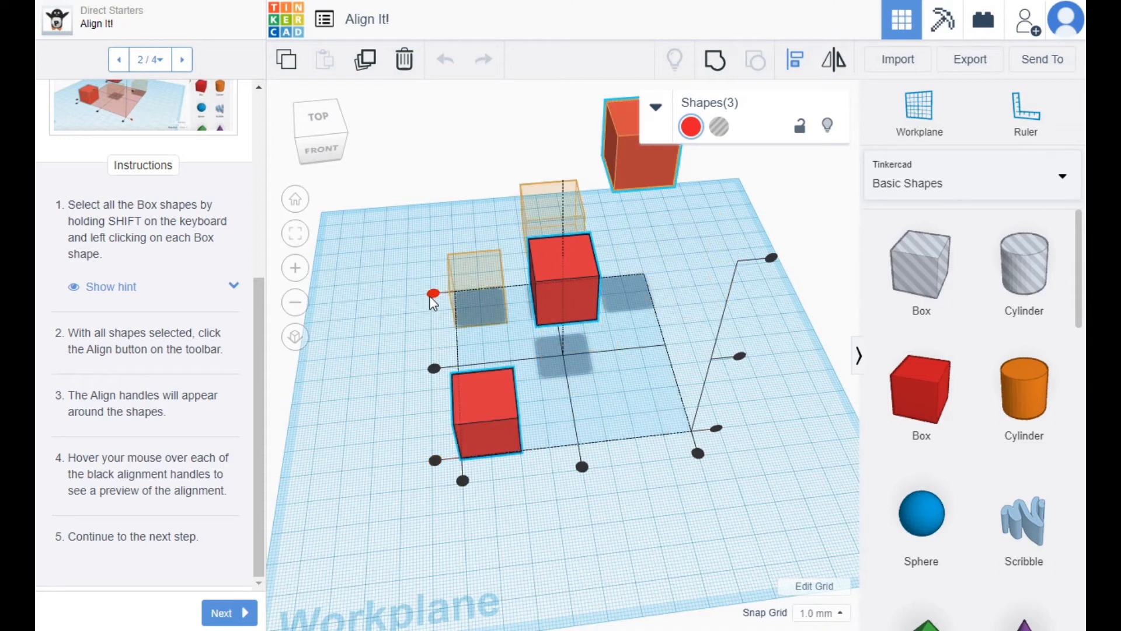
mouse_move(583, 467)
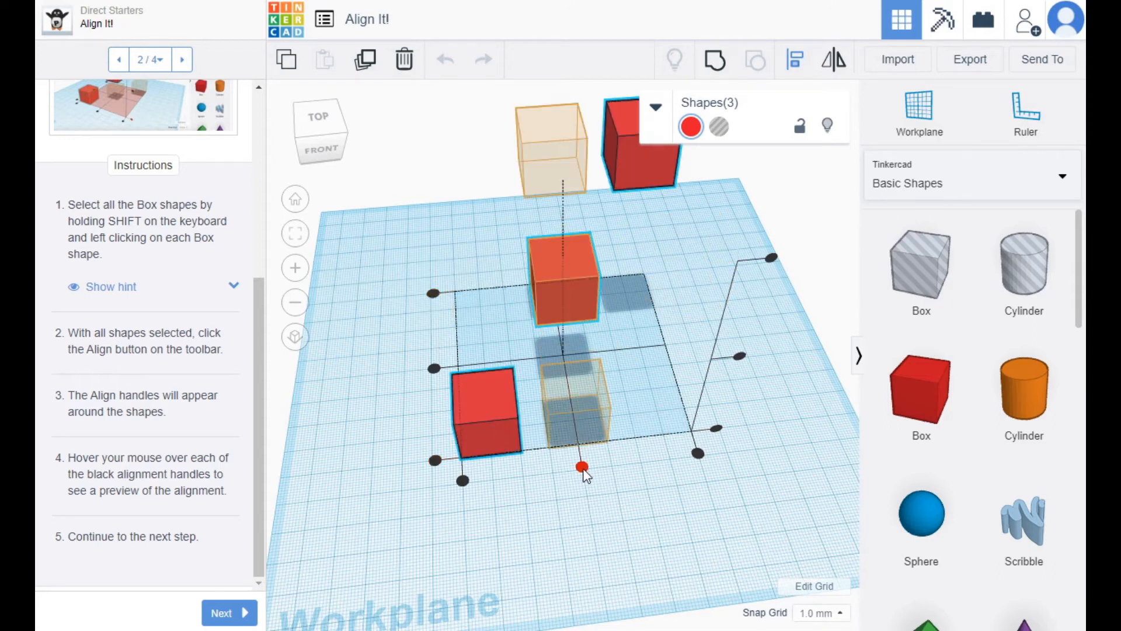
- Preview aligning the three boxes at middle height, along their left sides and at the height of the top box
right_click_drag(685, 560, 717, 447)
mouse_move(727, 315)
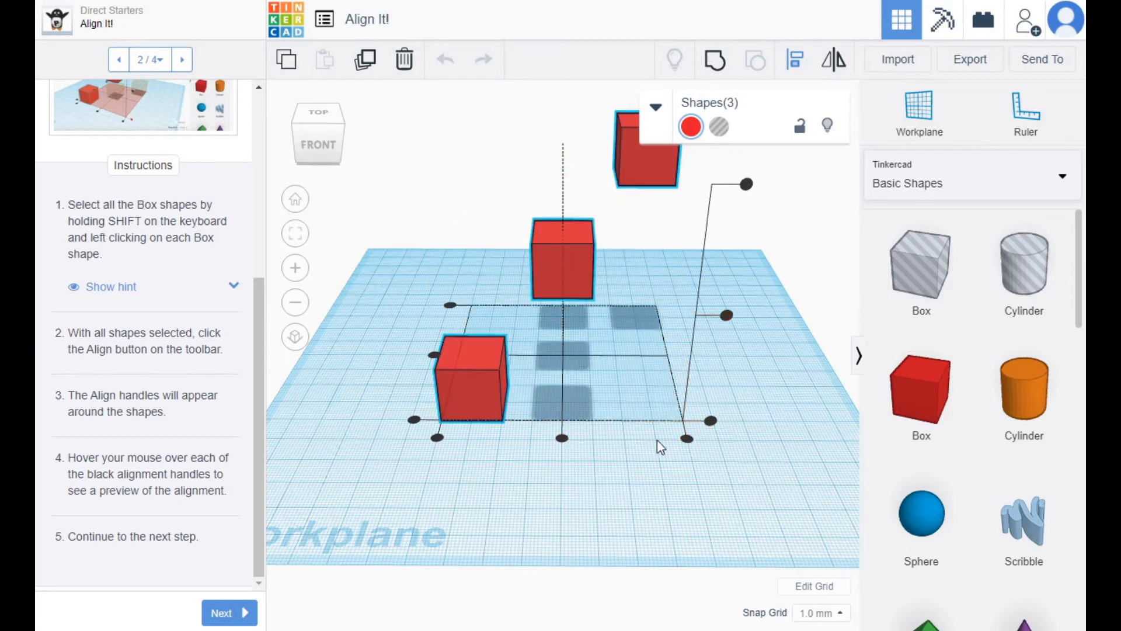
mouse_move(435, 441)
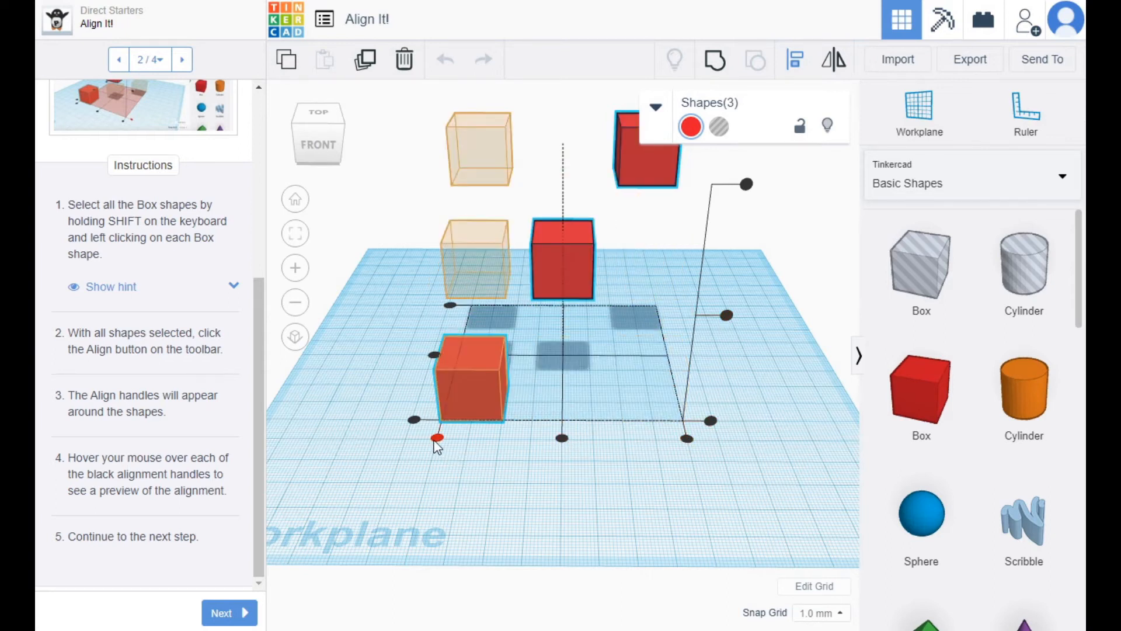
mouse_move(746, 186)
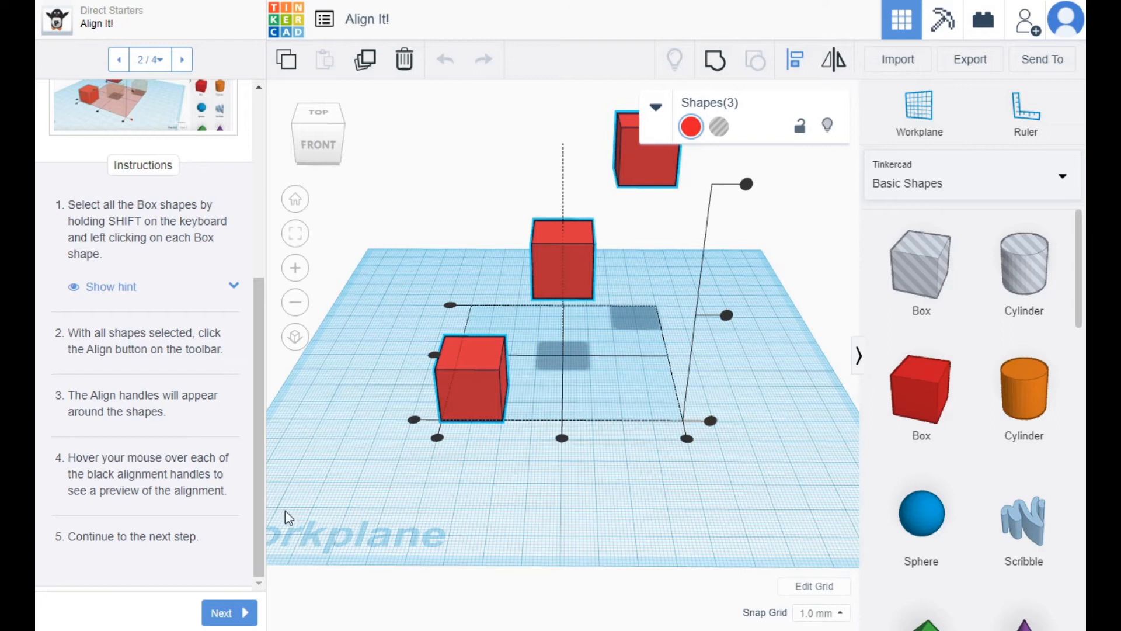
- Advance the lesson to the Align to the Bottom page and go through its instructions
left_click(190, 65)
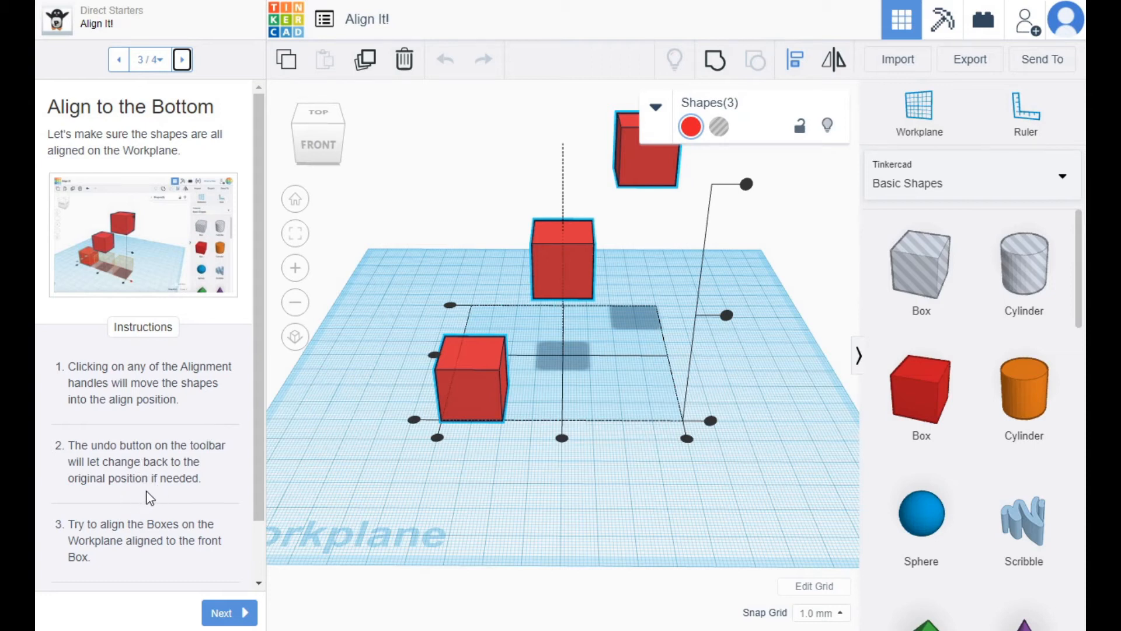
scroll(181, 455, "down", 1)
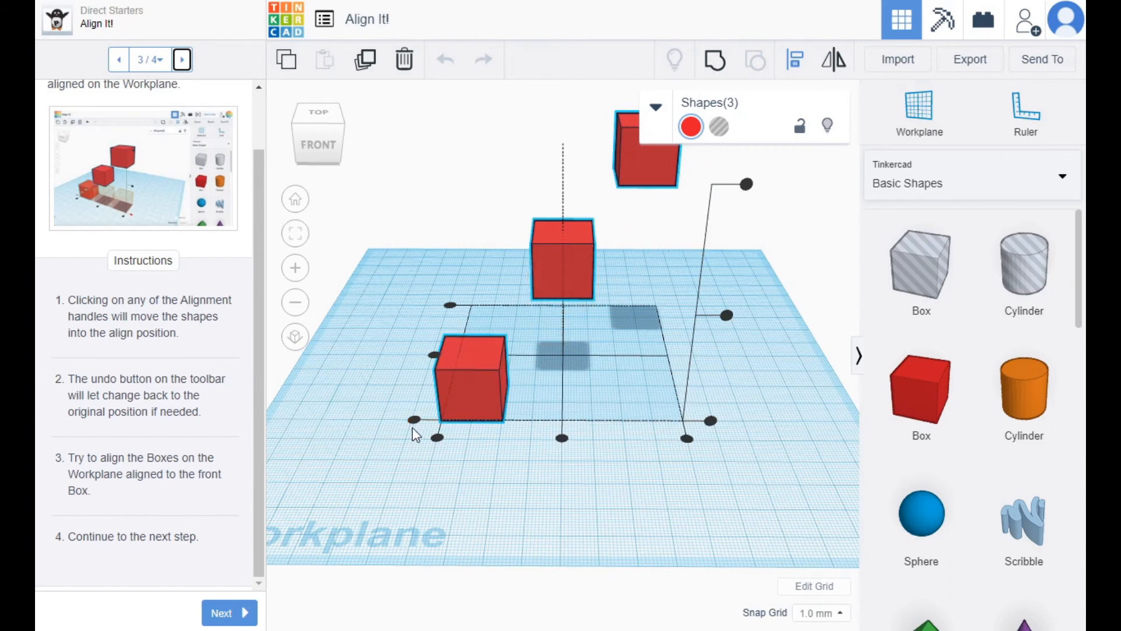
- Try aligning the three boxes on the workplane and with the front box, and undo both alignments
left_click(711, 421)
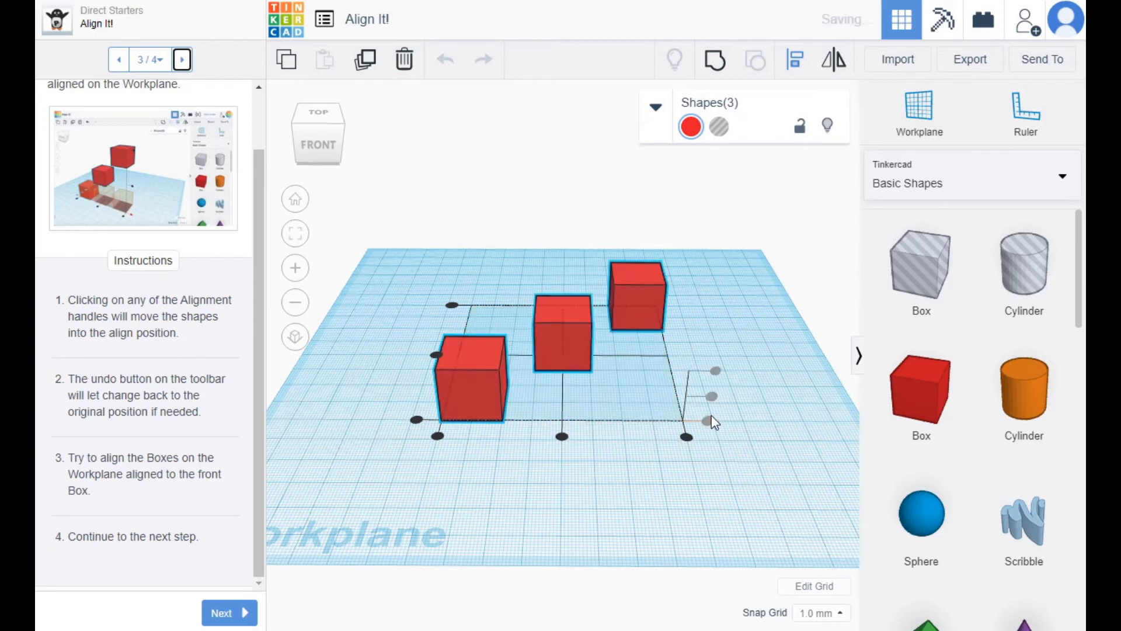
left_click(417, 419)
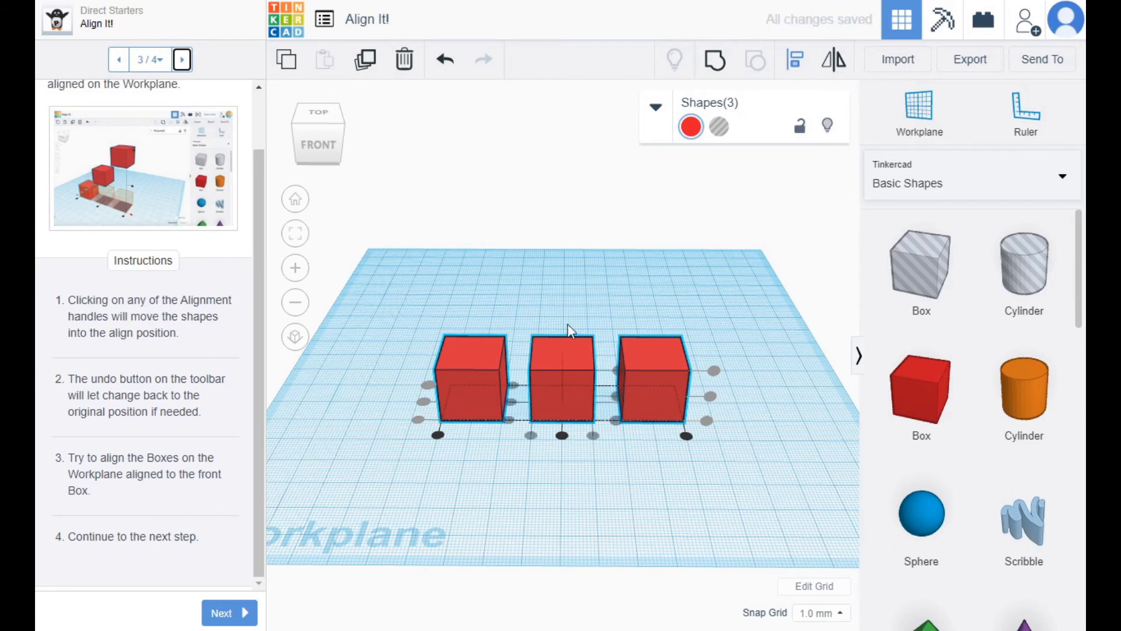
left_click(451, 65)
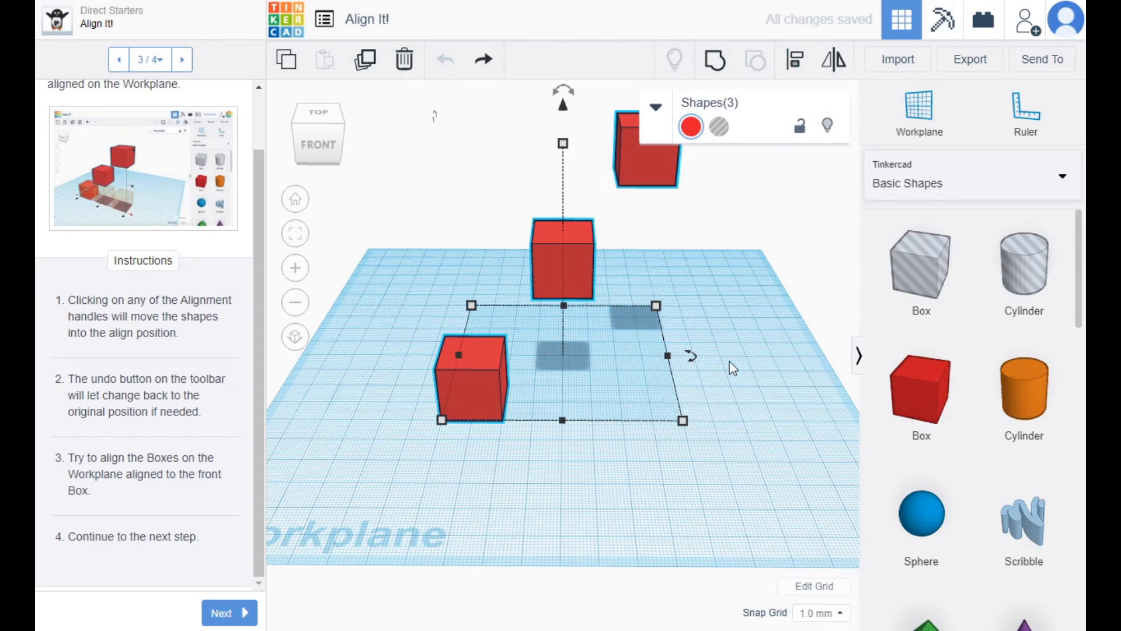
- Reactivate Align and raise the three boxes into alignment with the top of the highest box
left_click(795, 61)
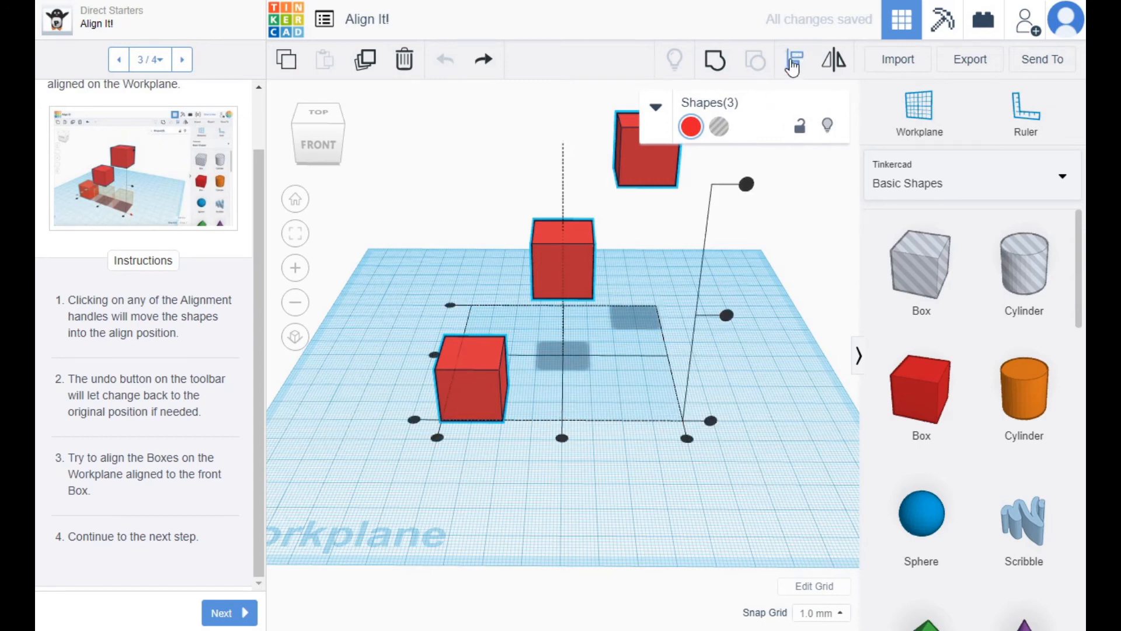
left_click(746, 184)
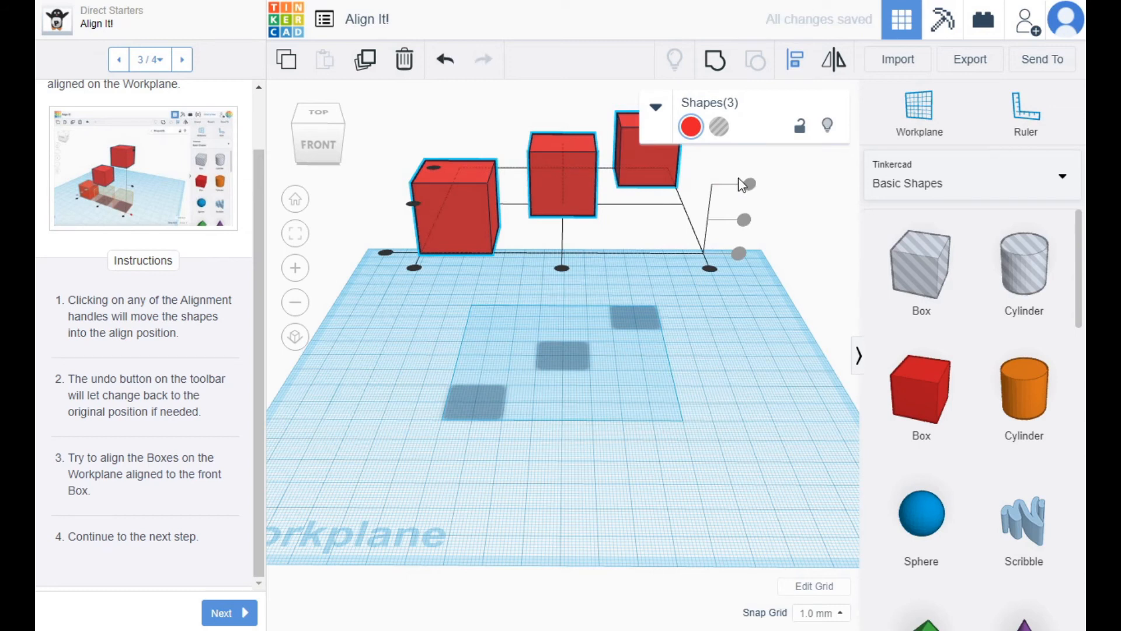
- Try centring the three raised boxes along the workplane's width, and undo both this and the preceding top alignment
left_click(562, 268)
right_click_drag(516, 372, 408, 418)
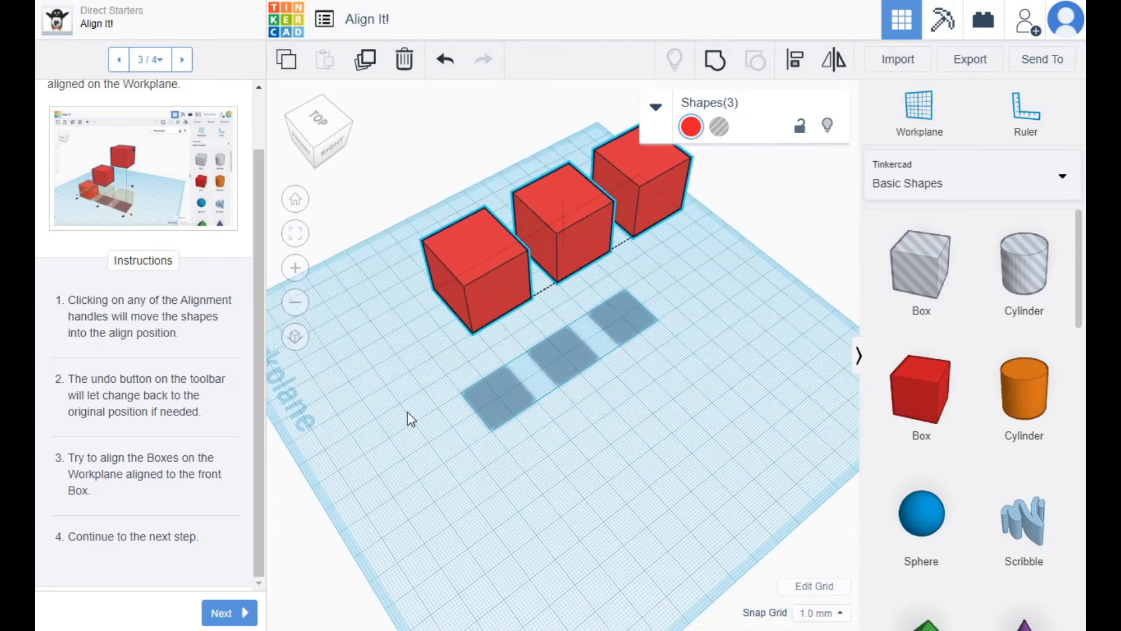
left_click(447, 69)
left_click(447, 70)
right_click_drag(664, 335, 787, 382)
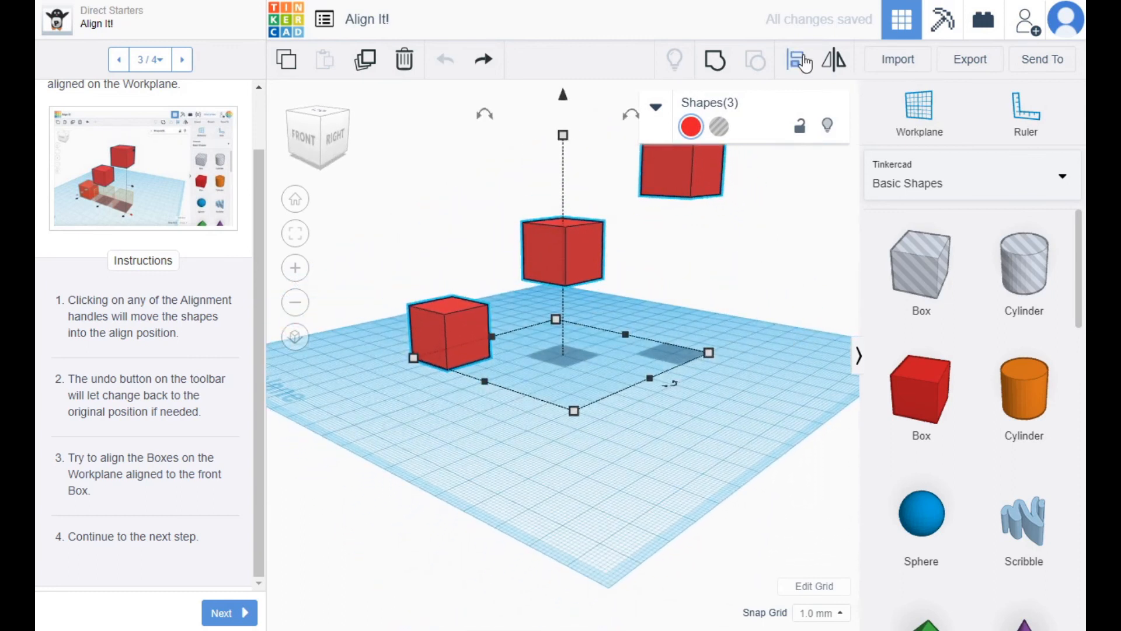
- Reactivate Align and line up the three boxes with the bottom of the lowest box on the workplane and with the front box
right_click_drag(445, 458, 540, 484)
key("l")
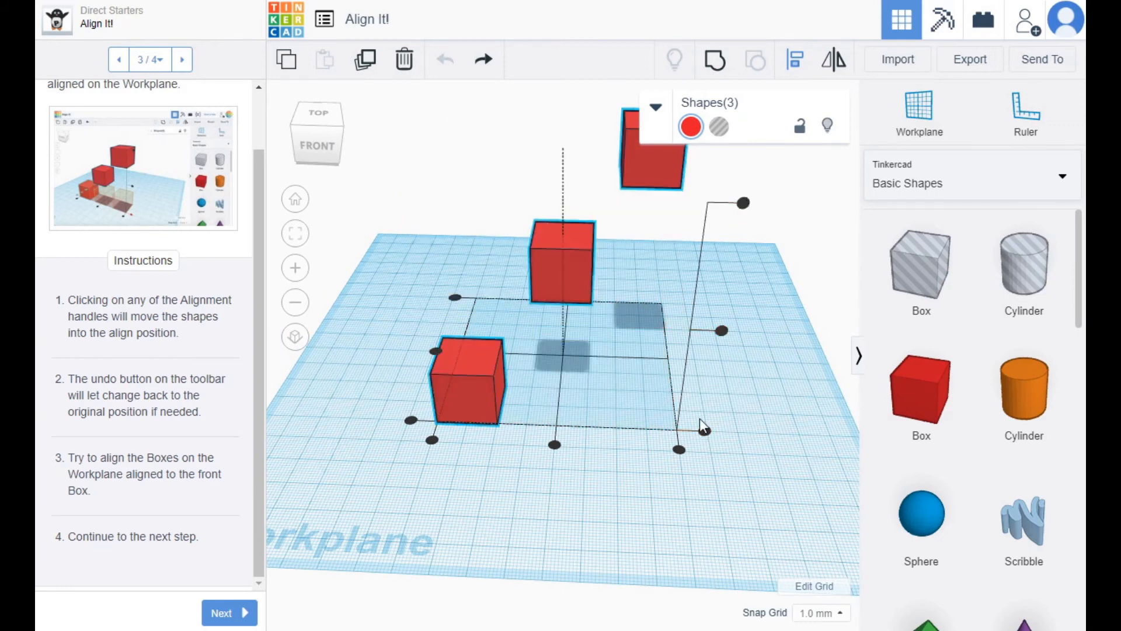
left_click(706, 432)
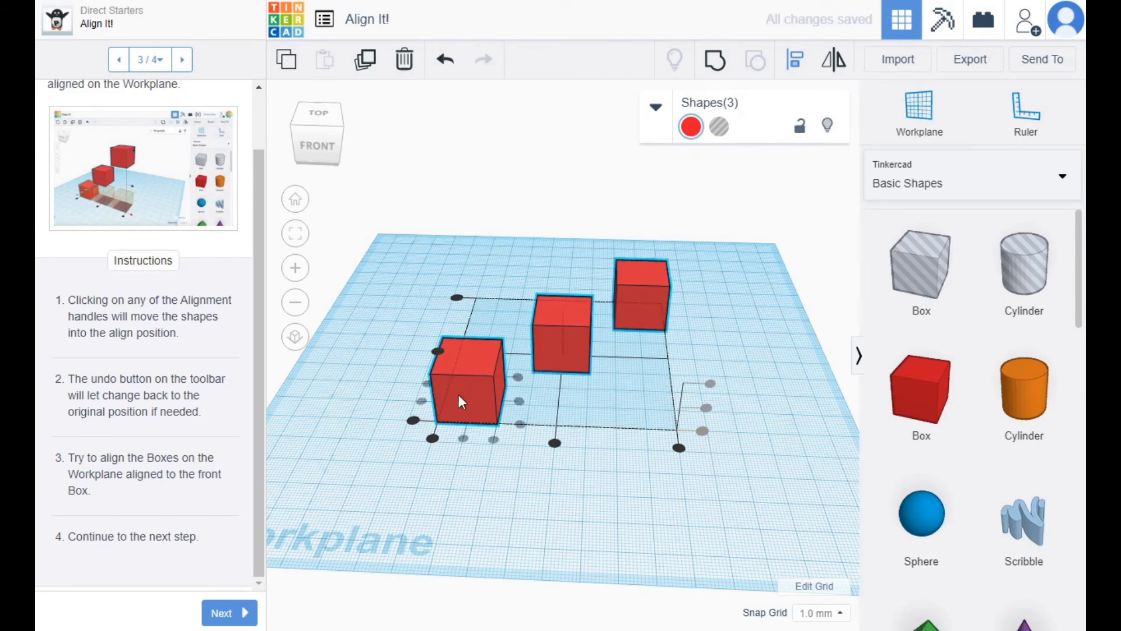
mouse_move(555, 517)
right_mouse_down()
mouse_move(576, 495)
mouse_move(563, 506)
right_mouse_up()
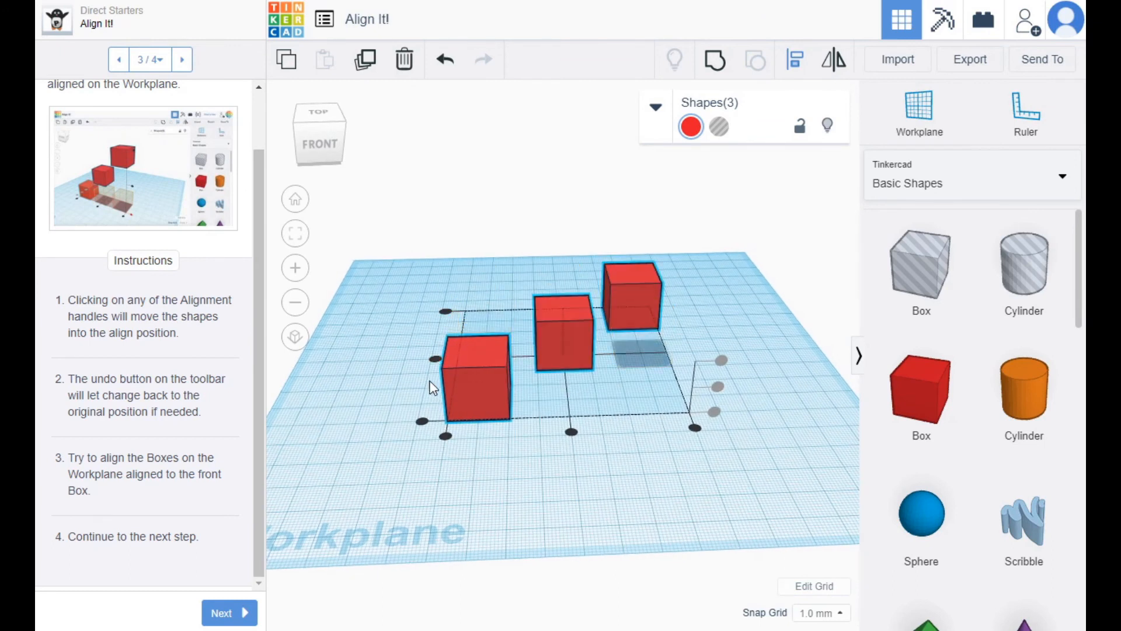
left_click(422, 421)
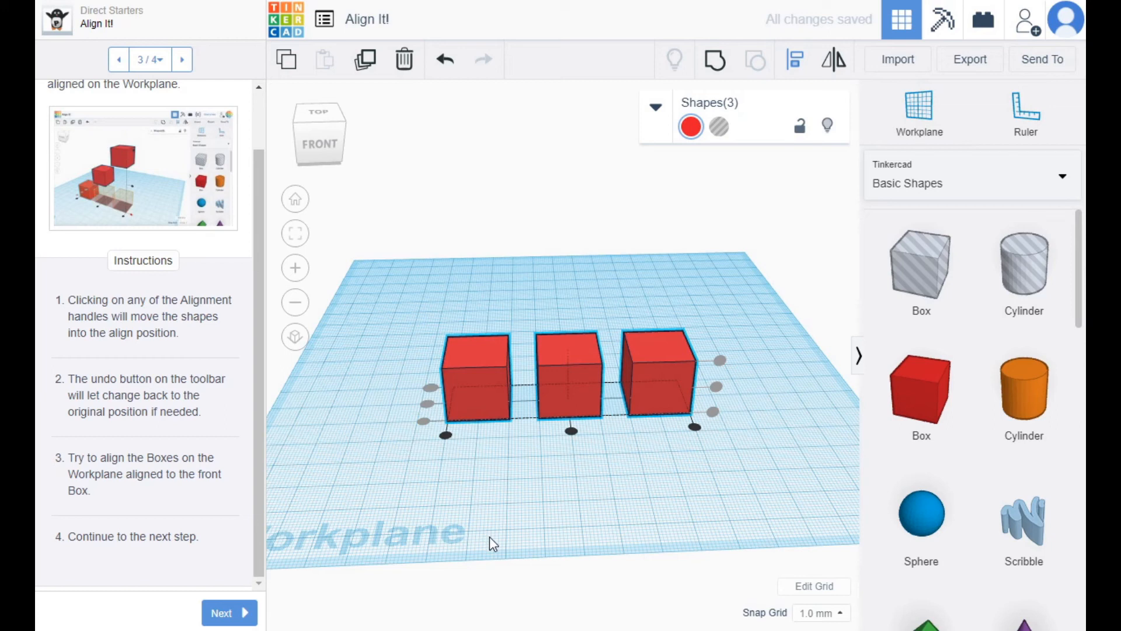
- Try centring the row of three boxes widthwise onto the middle box, and undo that alignment
left_click(571, 431)
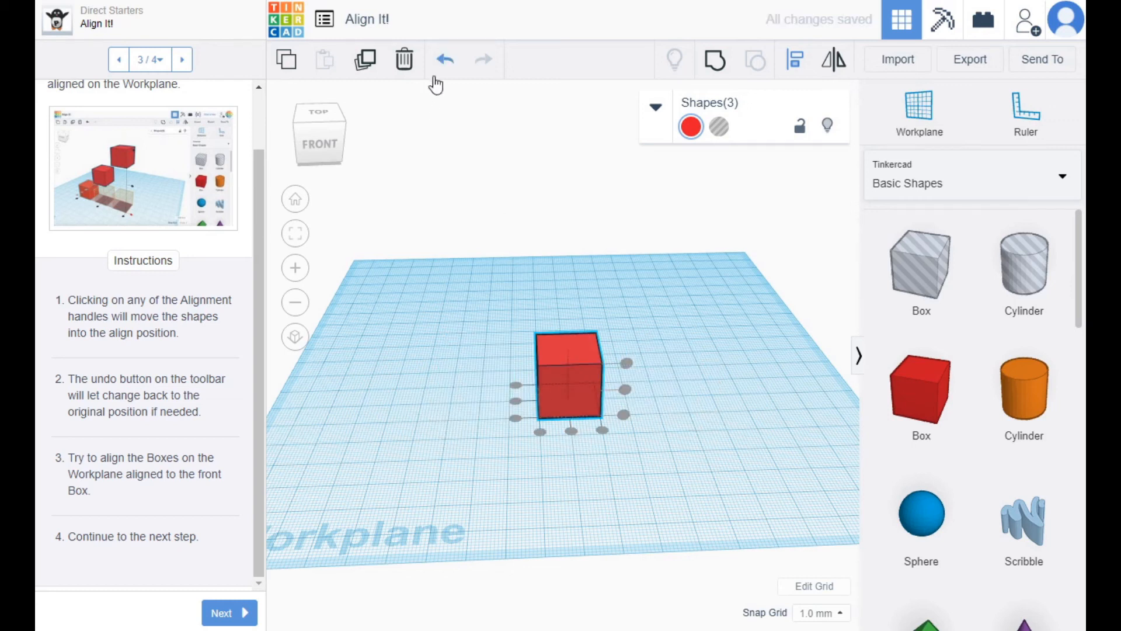
left_click(445, 59)
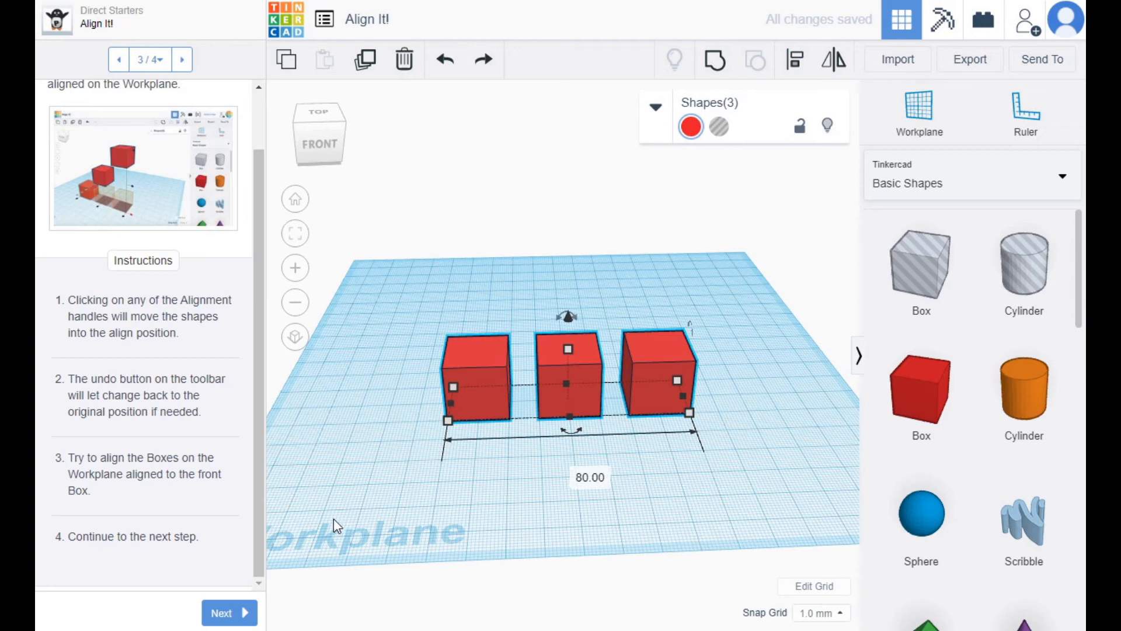
- Advance the lesson to its final page and inspect the aligned row of boxes from an angle
left_click(237, 613)
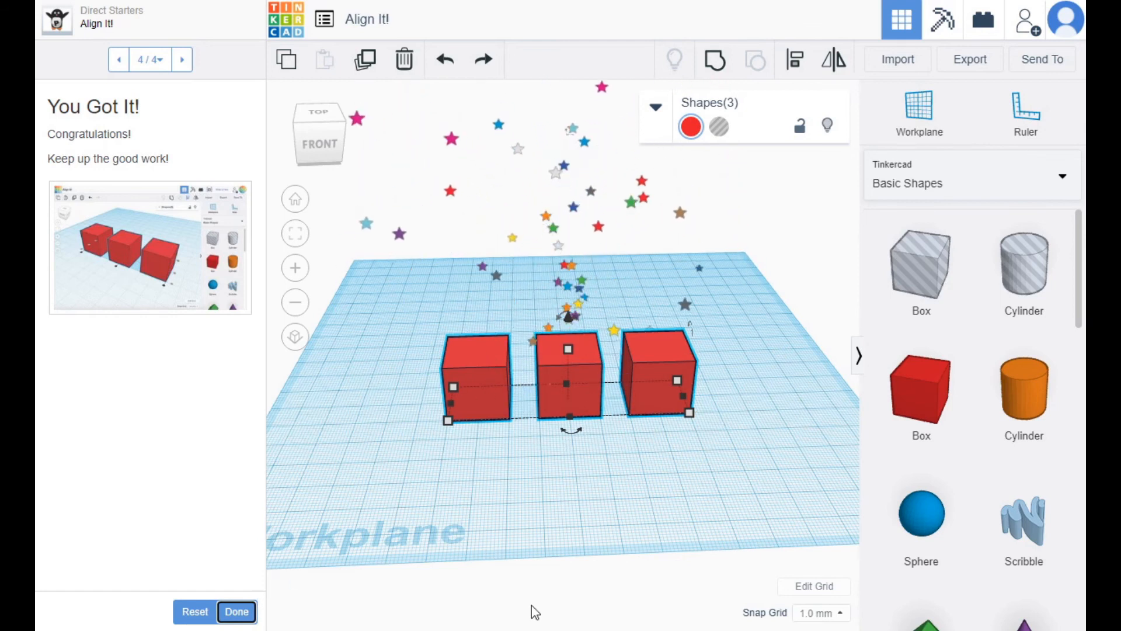
right_click_drag(723, 506, 676, 492)
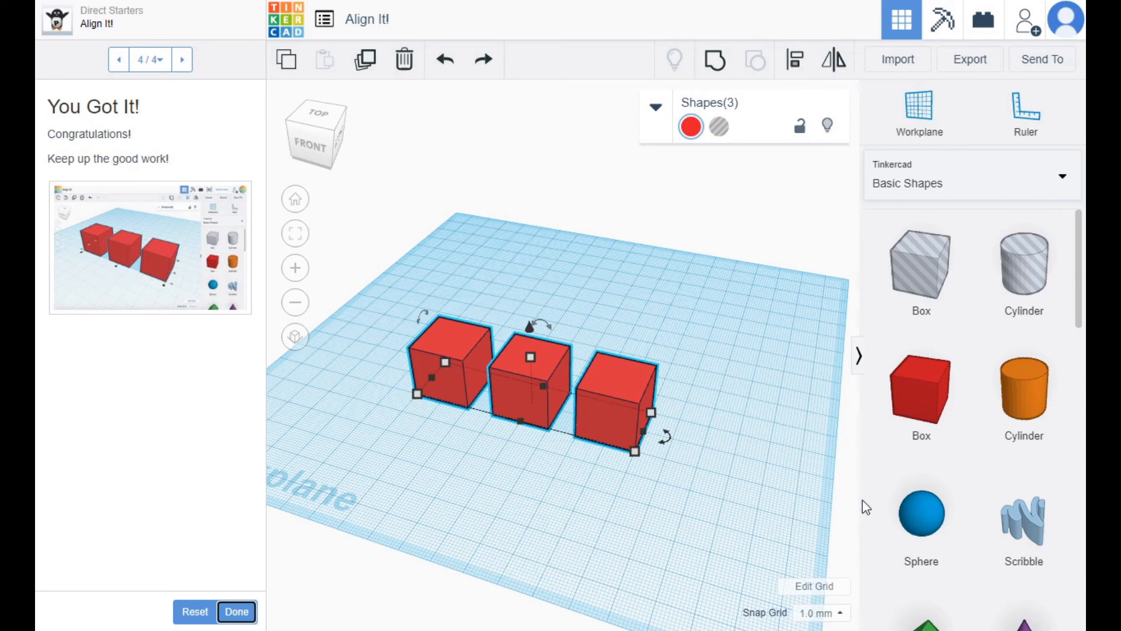
mouse_move(561, 518)
right_mouse_down()
mouse_move(696, 501)
mouse_move(564, 509)
right_mouse_up()
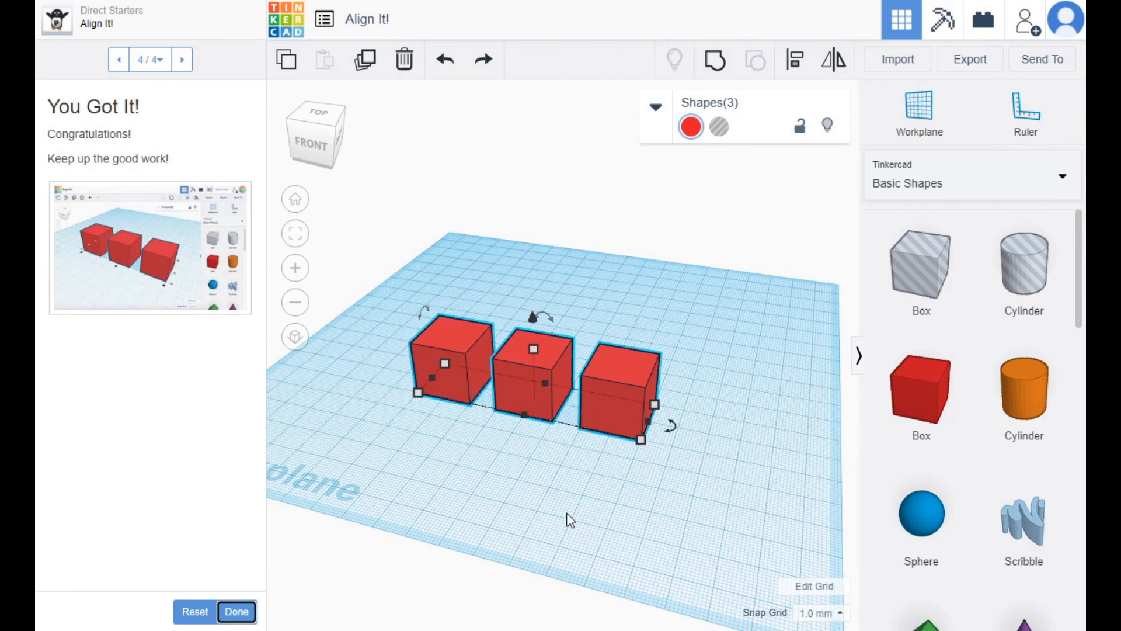